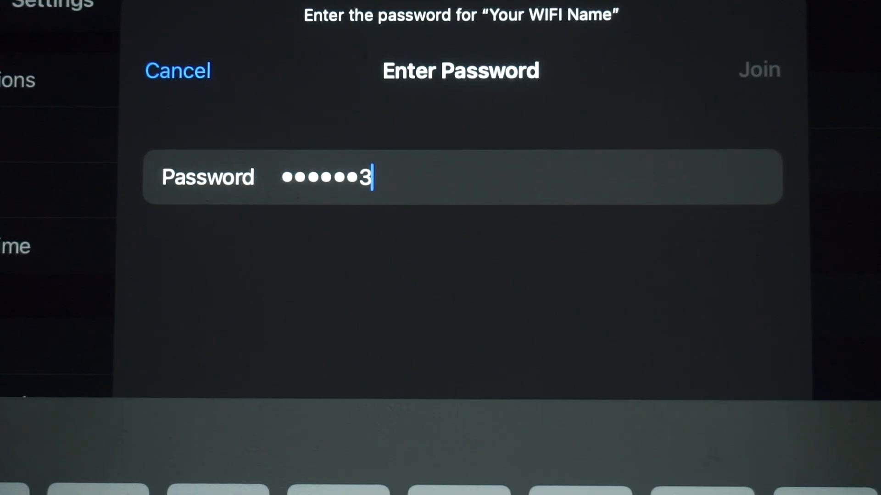
Finish entering the Wi-Fi password and join the 'Your WIFI Name' network.
type("256")
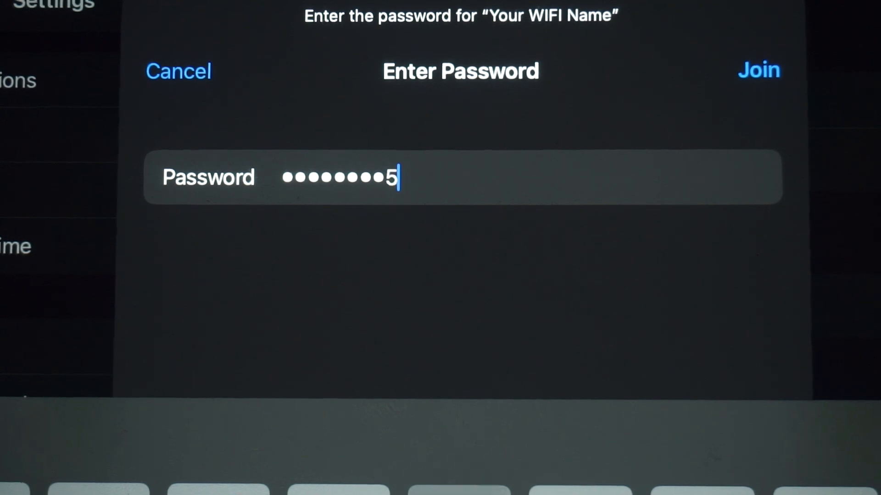
left_click(760, 70)
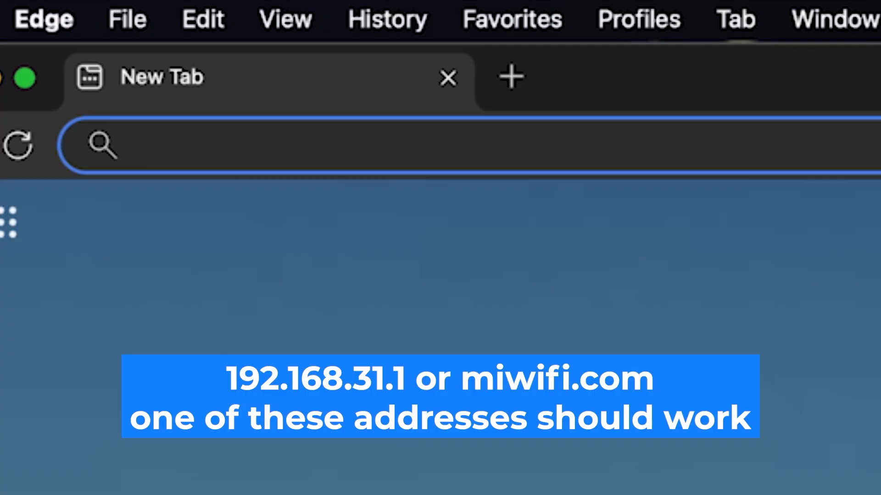
Load the router admin page at 192.168.1.1 in Edge.
left_click(635, 25)
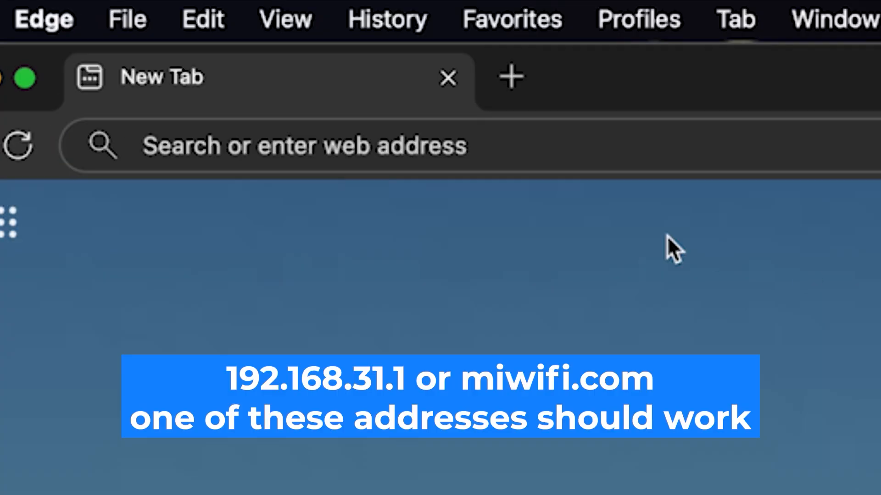
left_click(450, 147)
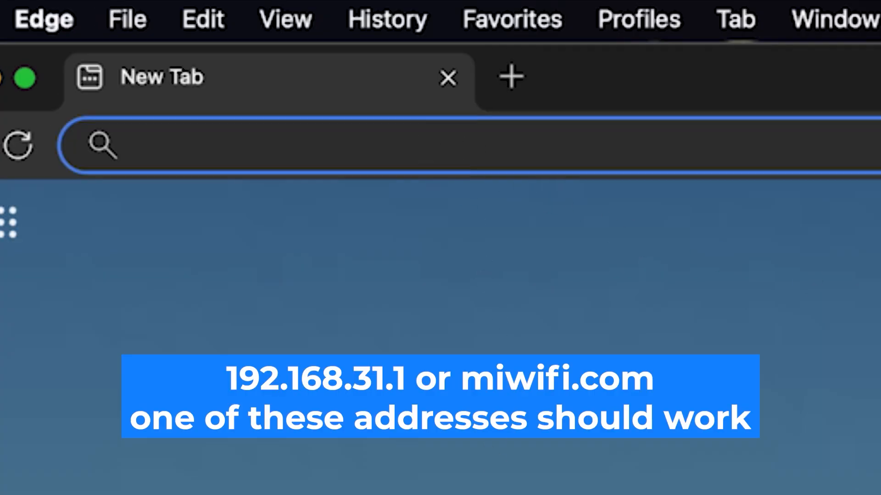
type("192.168.1.1")
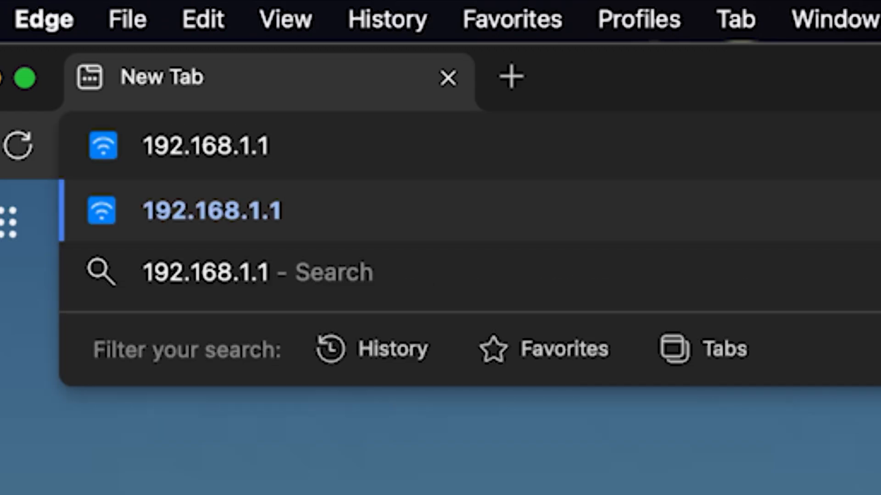
key("Return")
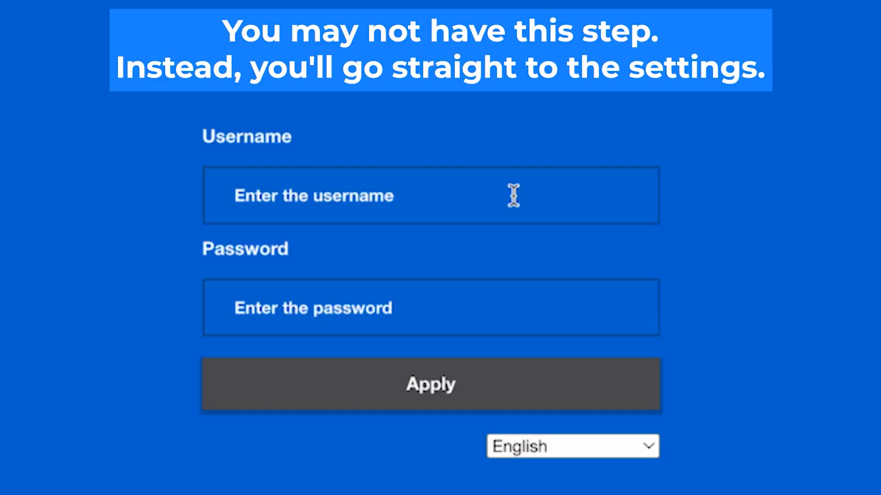
Sign in with the default username and password from the router label.
left_click(513, 195)
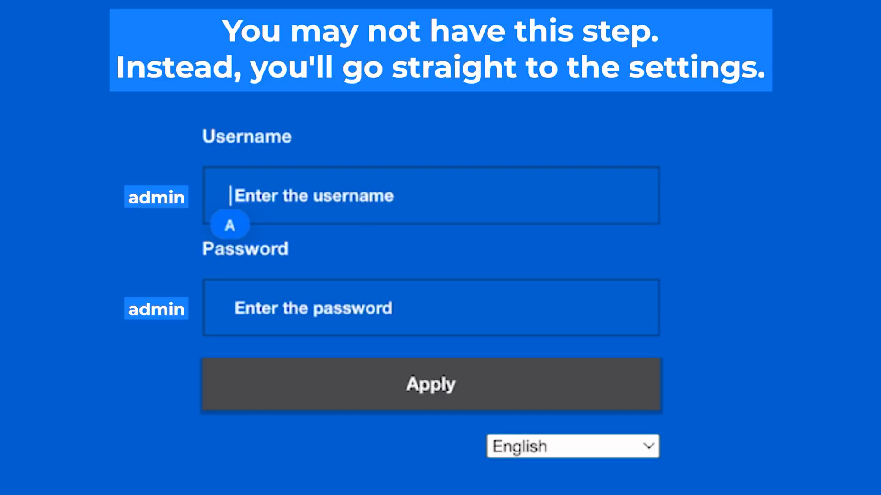
type("admin")
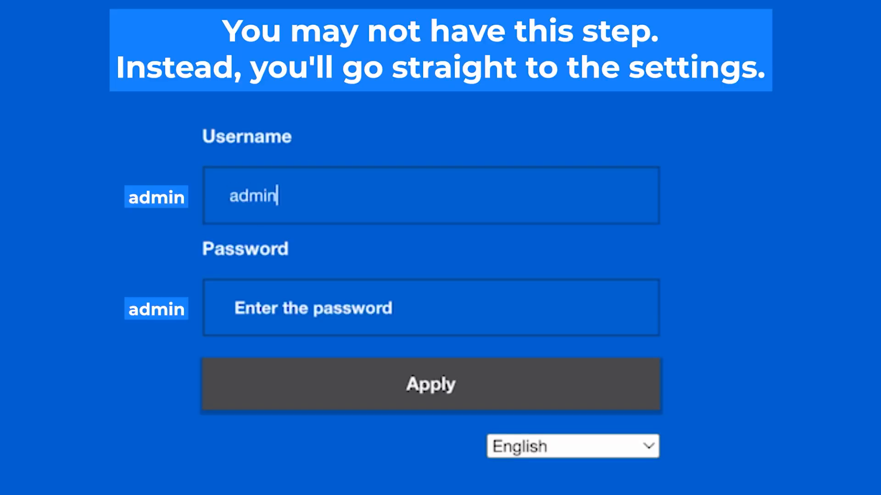
left_click(436, 311)
type("admin")
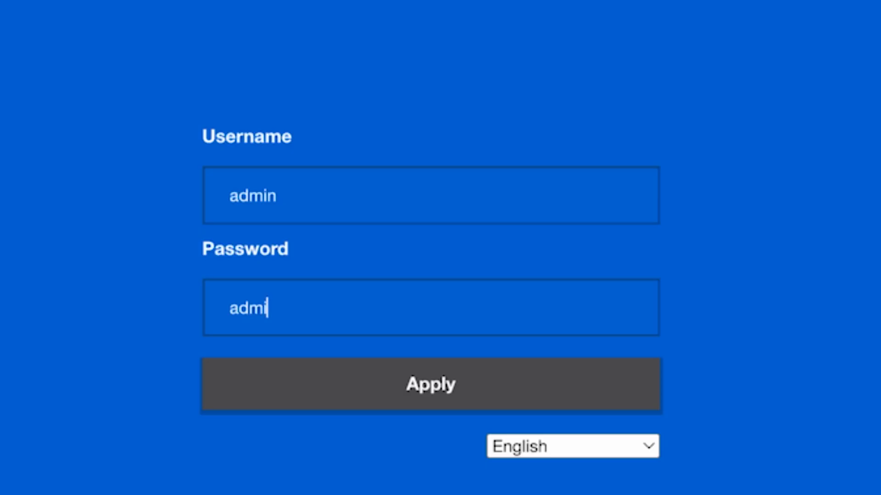
type("n")
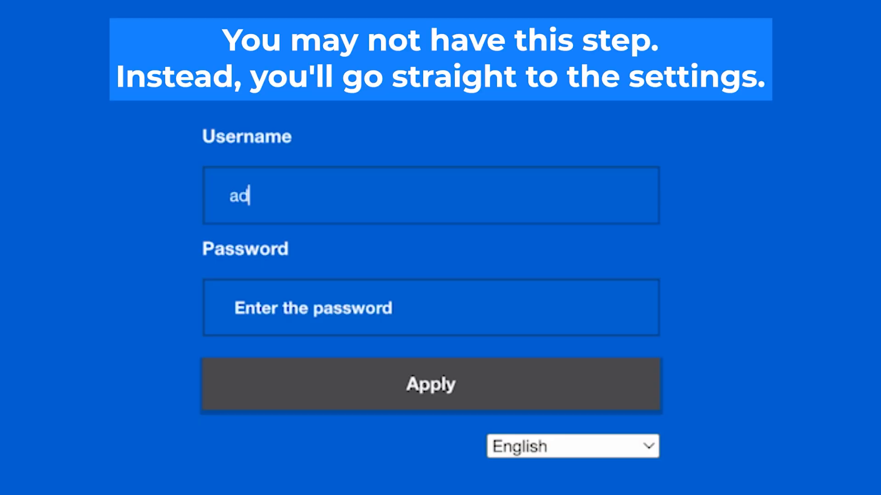
type("min")
left_click(438, 311)
type("admin")
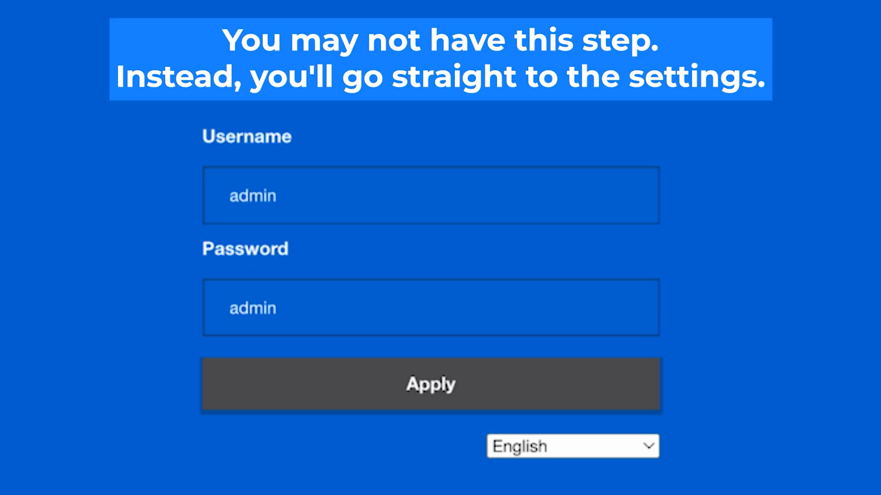
left_click(447, 387)
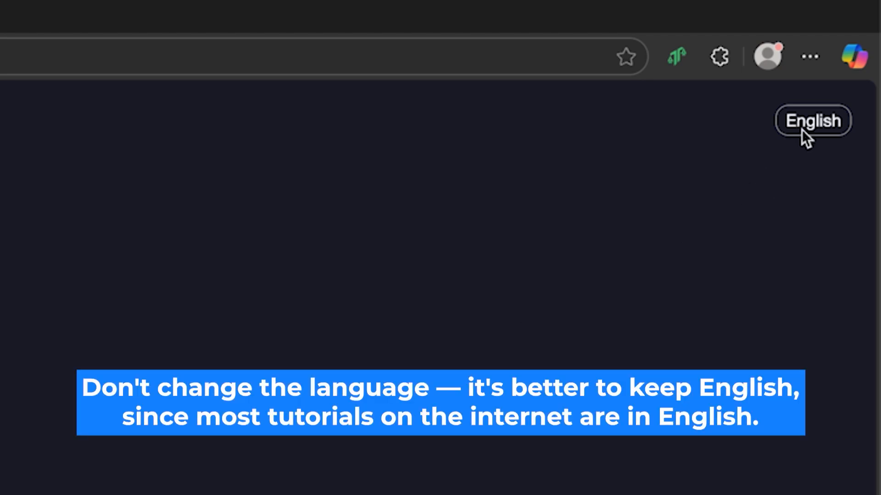
Keep English as the interface language and accept the user agreement and privacy policy.
left_click(802, 129)
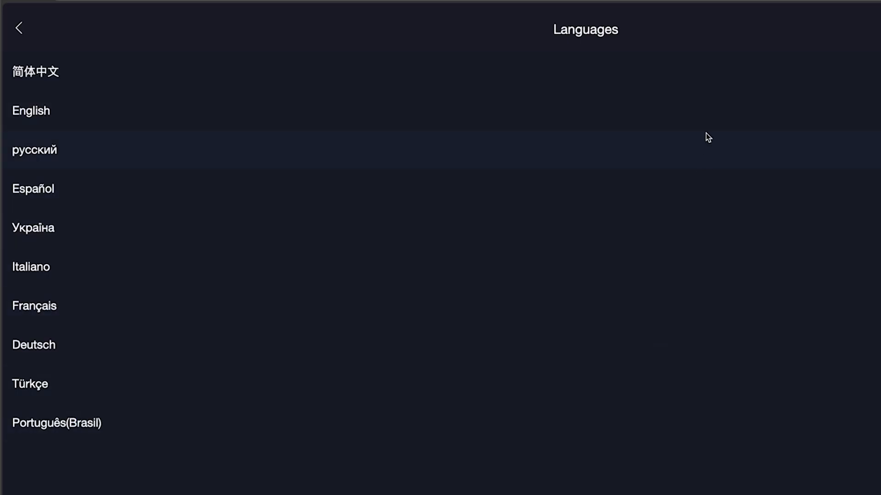
left_click(678, 105)
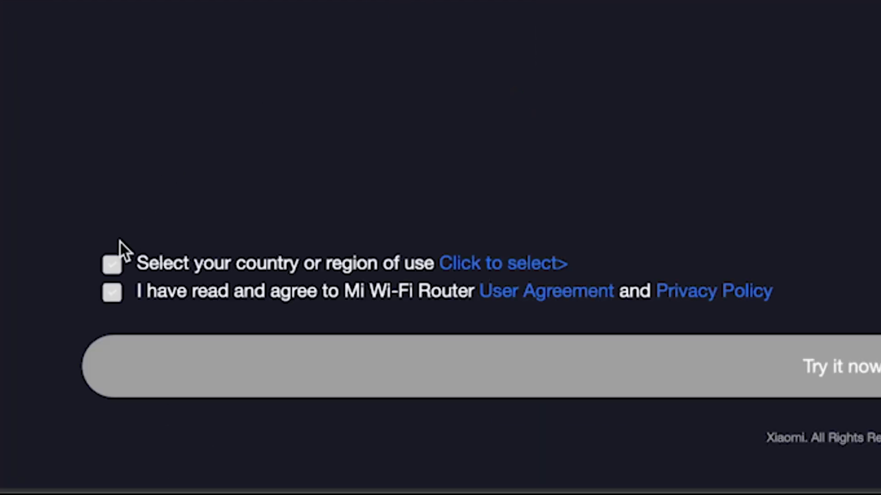
left_click(111, 294)
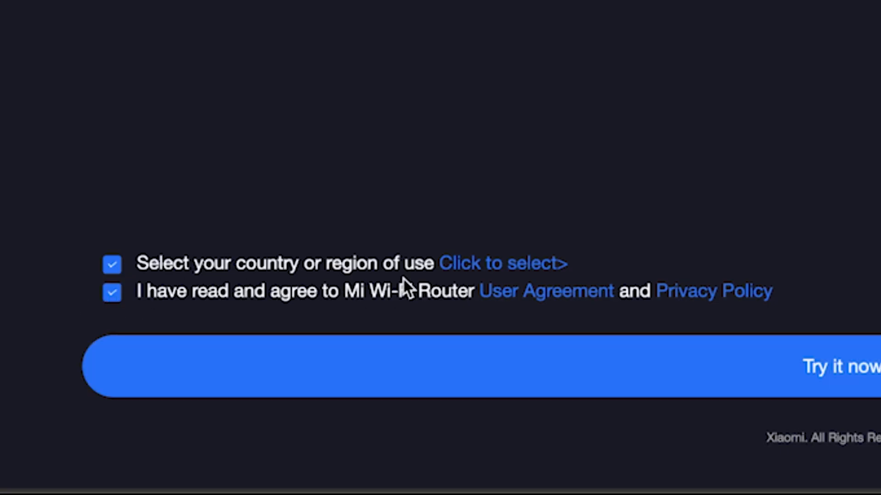
Select Germany as the country of use and start the router setup.
left_click(538, 270)
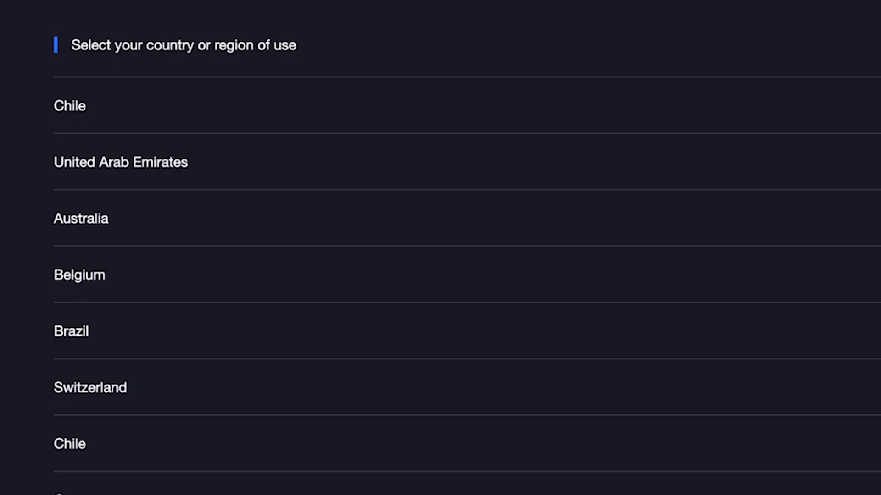
scroll(440, 247, "down", 5)
scroll(440, 248, "down", 15)
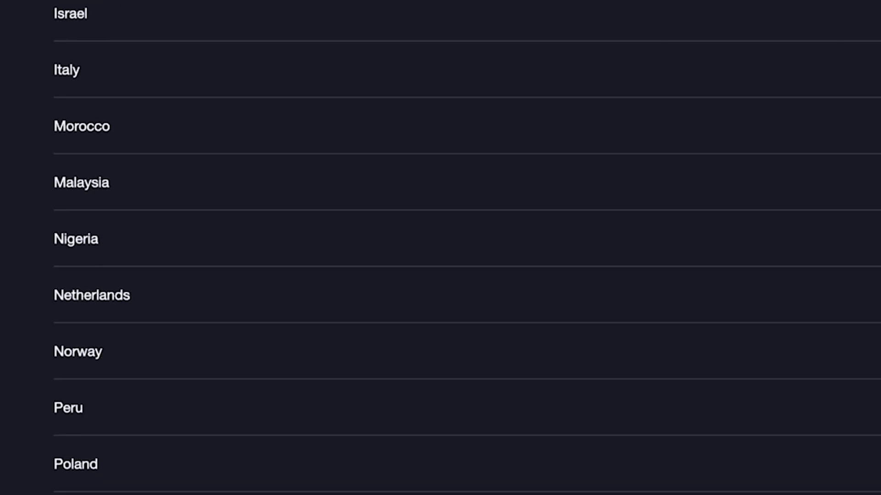
scroll(441, 248, "down", 10)
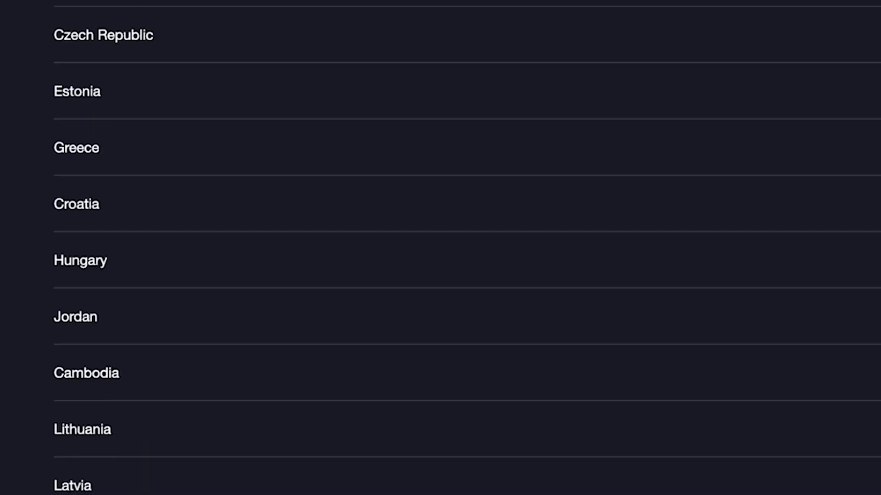
scroll(381, 379, "up", 15)
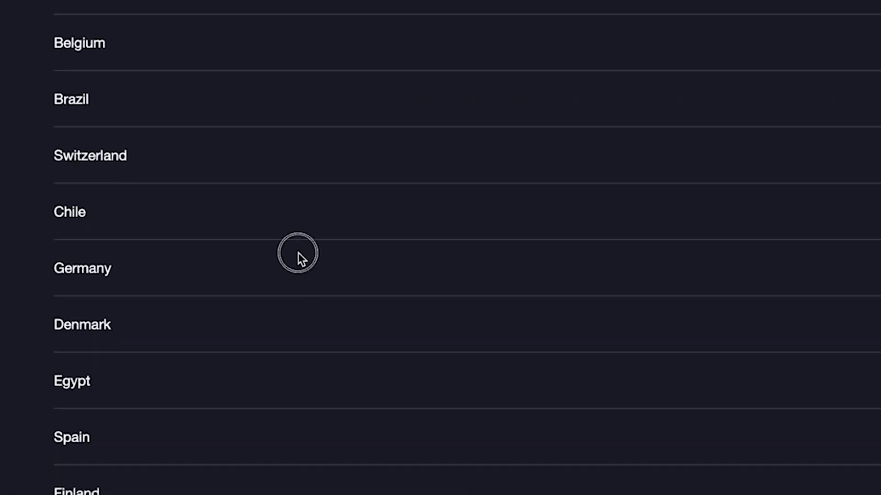
left_click(298, 253)
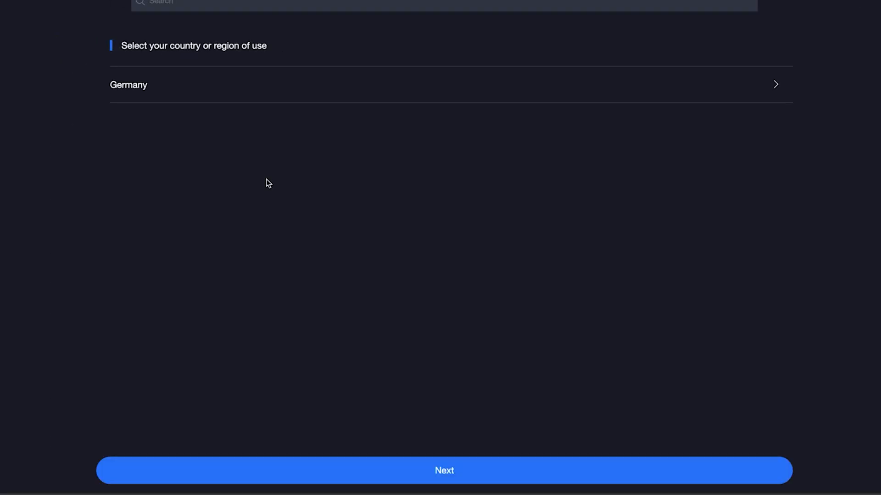
left_click(473, 470)
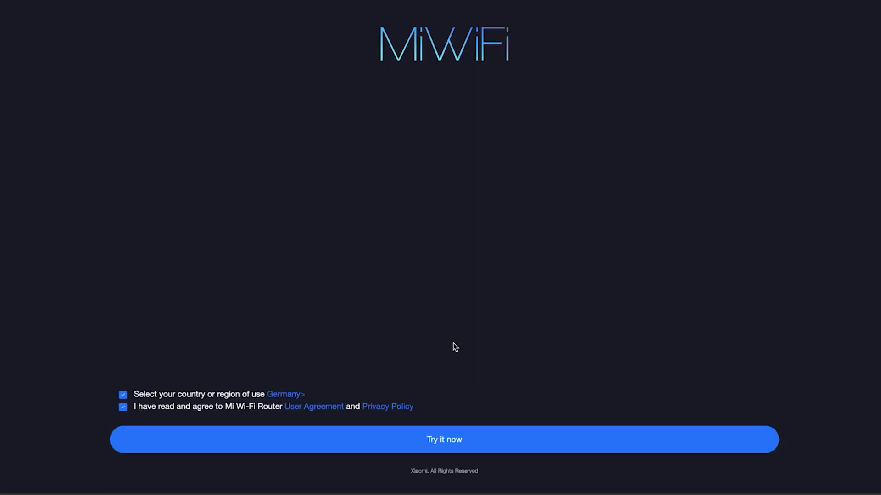
left_click(433, 445)
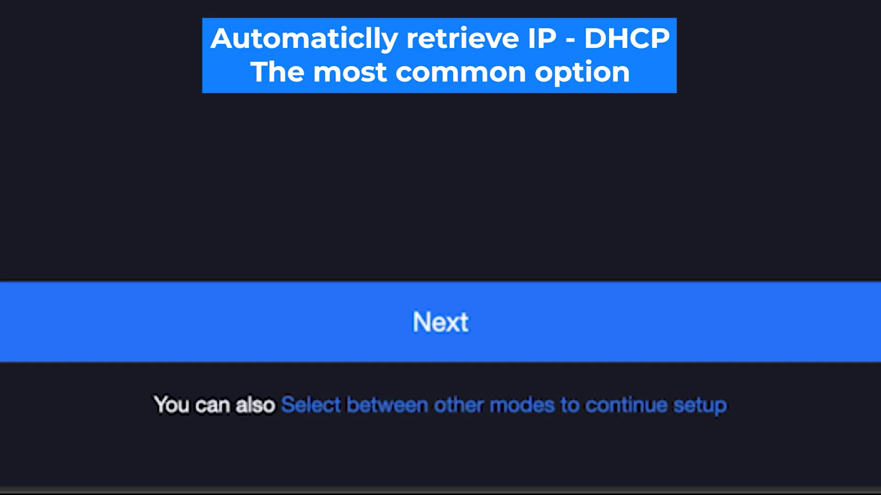
Review the other internet connection modes and continue with the detected DHCP mode.
left_click(419, 409)
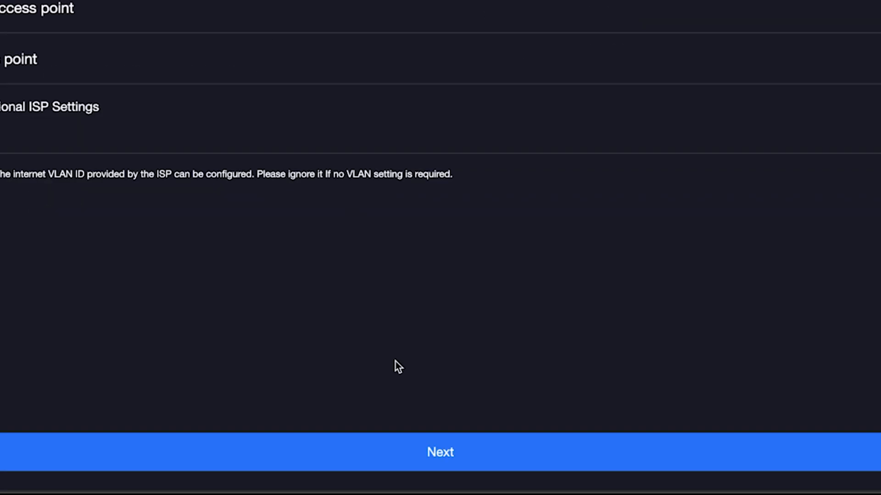
left_click(395, 452)
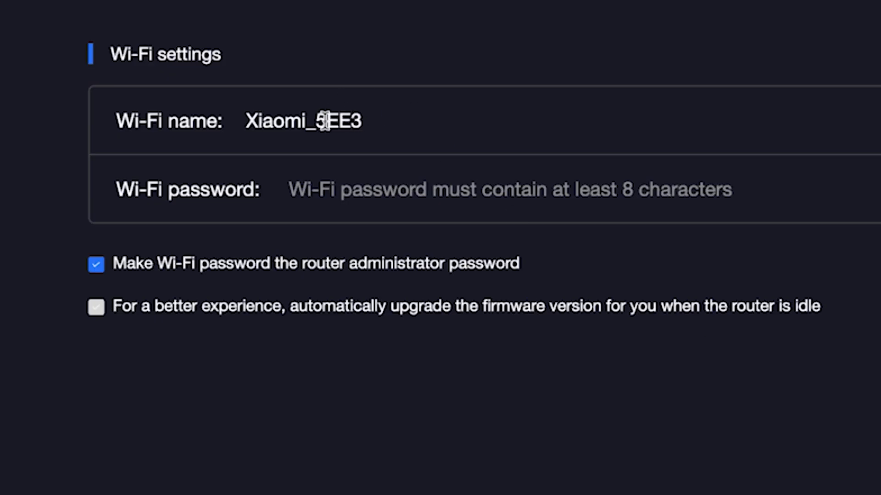
Rename the Wi-Fi from Xiaomi_5EE3 to Xiaomi and set a new password, checking it visibly.
left_click_drag(305, 124, 392, 128)
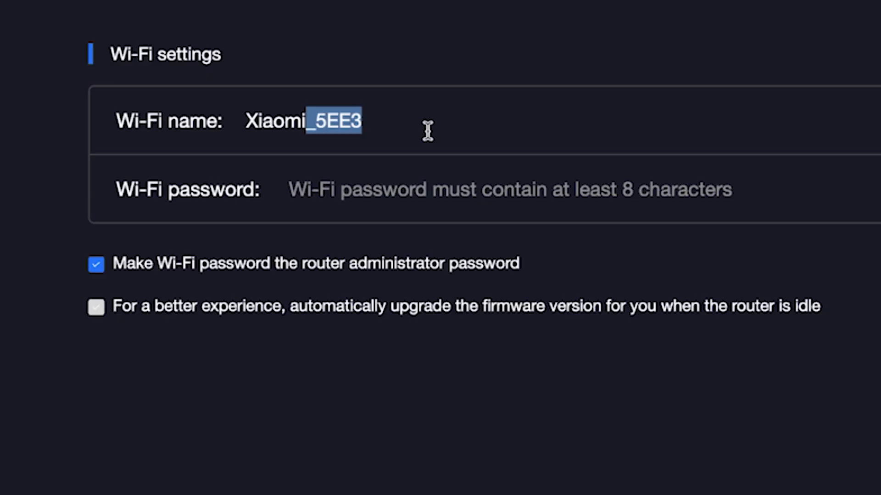
key("BackSpace")
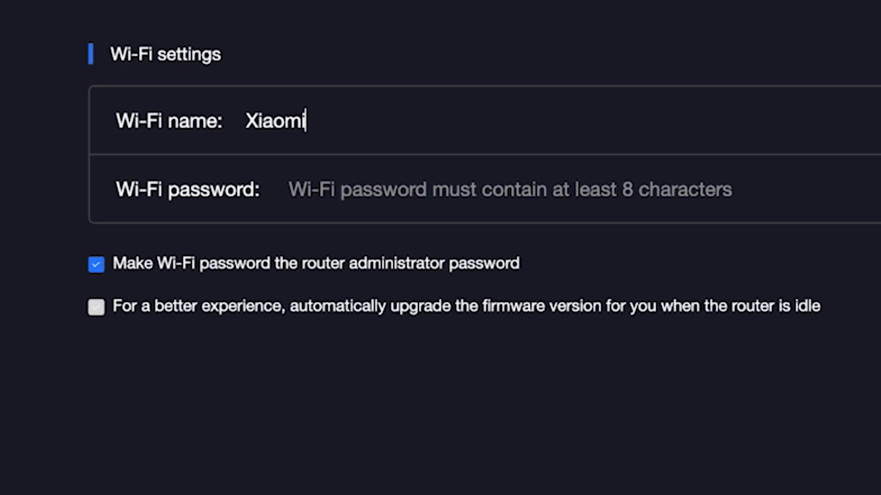
left_click(412, 190)
type("•••")
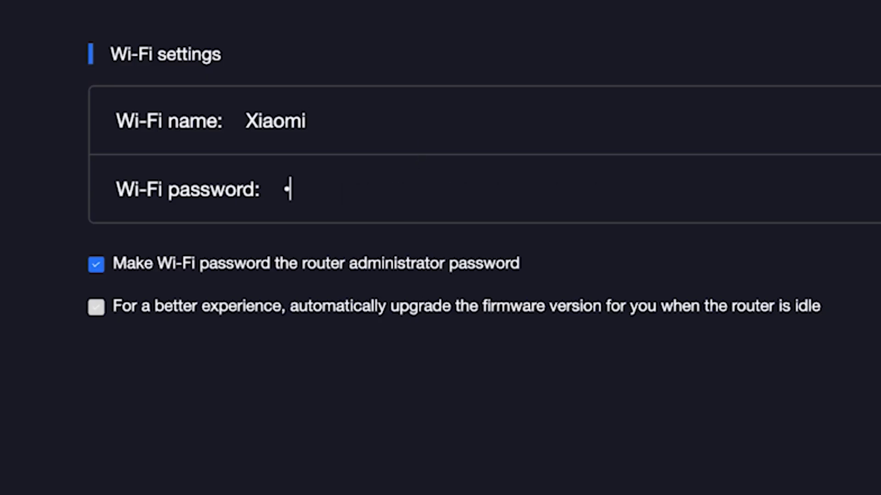
type("•••••••")
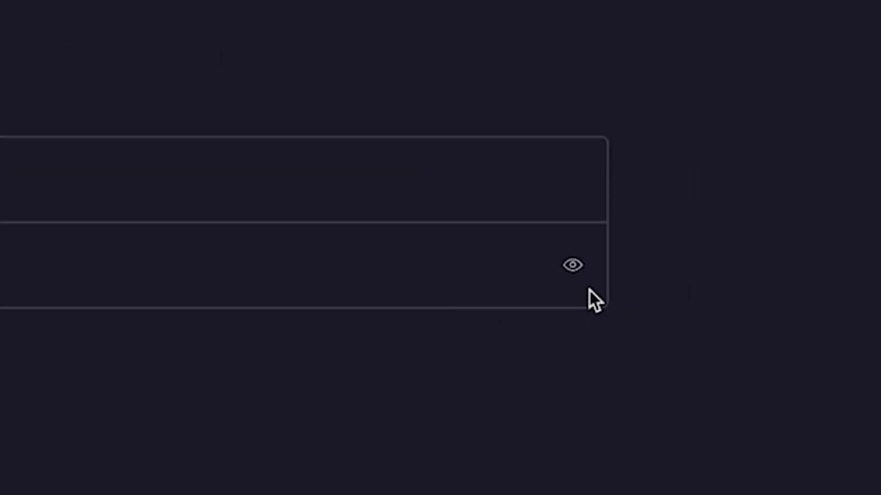
left_click(574, 265)
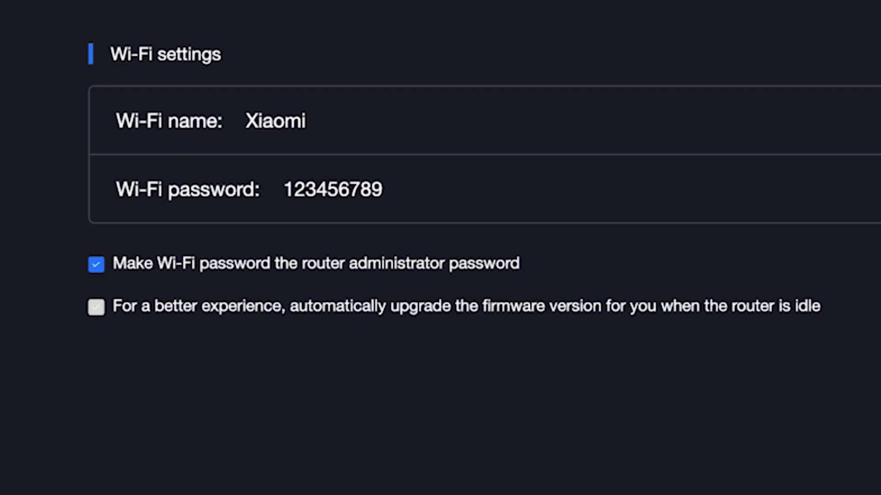
left_click(877, 189)
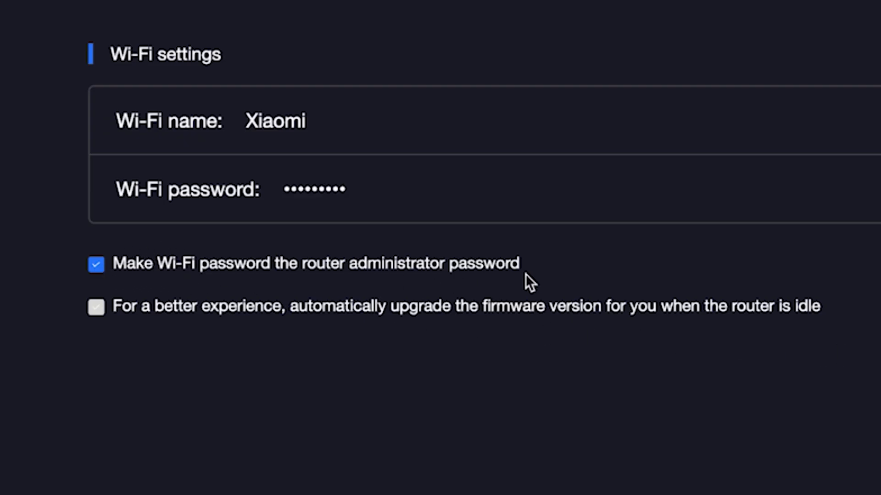
Set a separate administrator password and enable automatic firmware upgrades when idle.
left_click(101, 266)
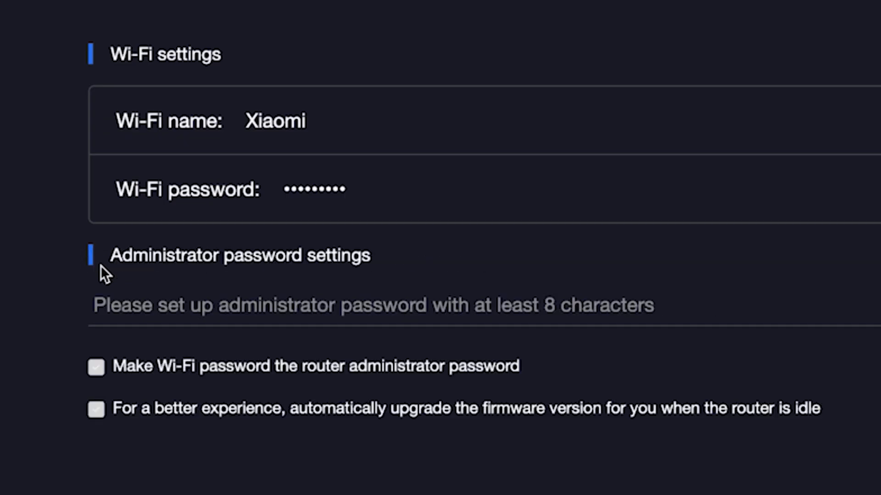
left_click(163, 311)
type("****")
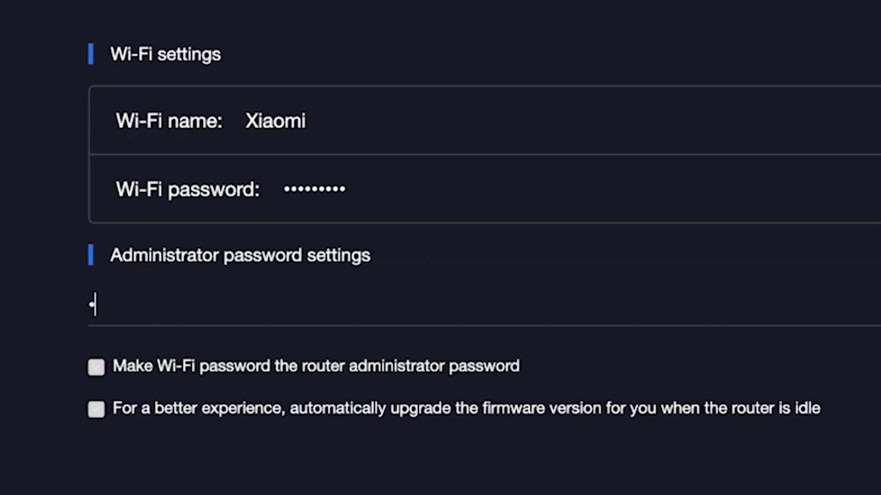
type("****")
left_click(96, 406)
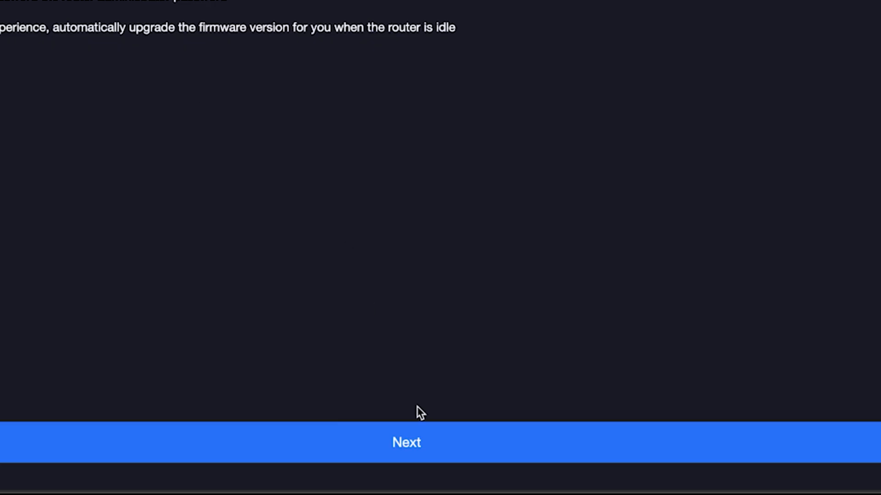
Finish the wizard to reach the summary listing Xiaomi, Xiaomi_5G and admin address 192.168.31.1.
left_click(417, 447)
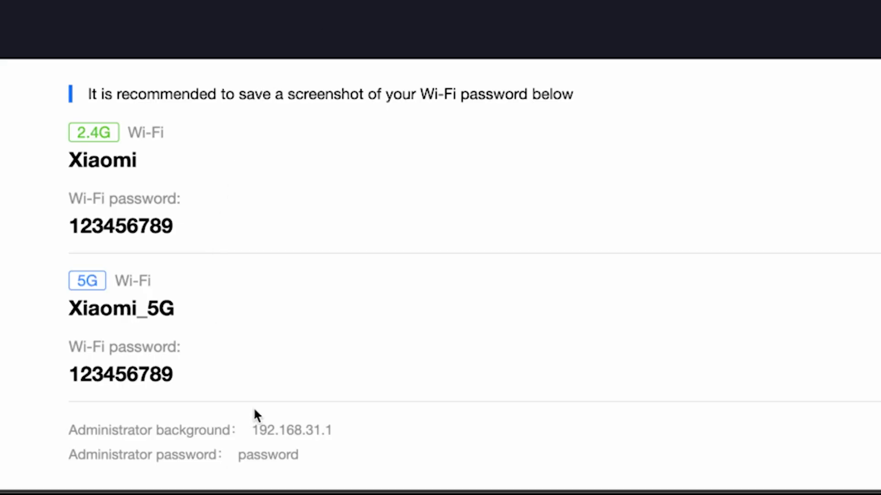
left_click(248, 430)
Log in to the router admin at 192.168.31.1 with the administrator password.
type("1")
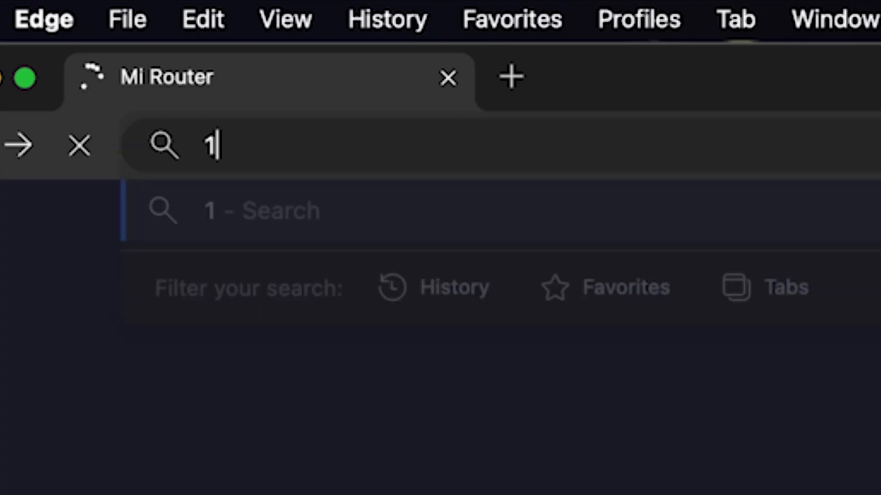
type("92.168.31.1")
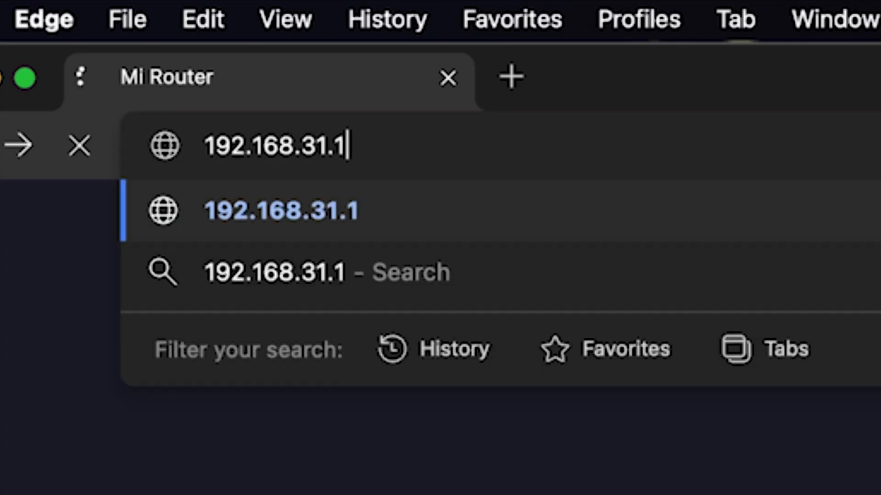
key("Return")
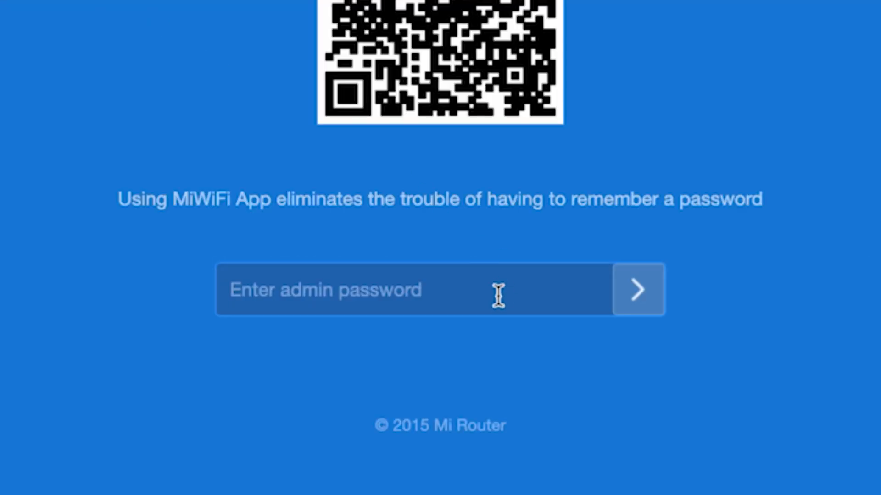
type("********")
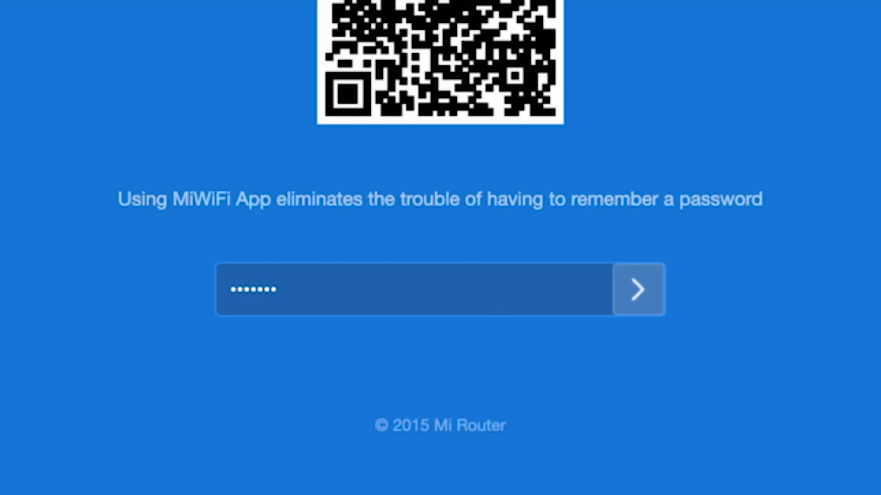
left_click(638, 290)
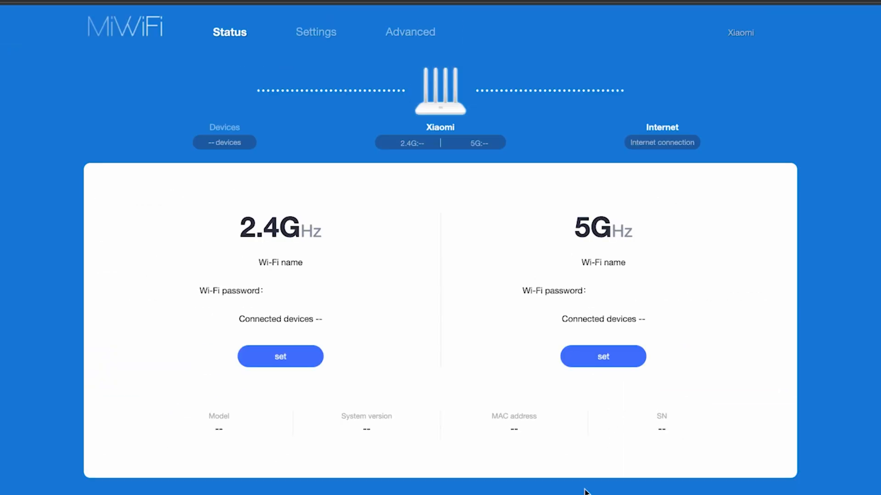
Dismiss the save-password prompt and reboot the router from the Xiaomi account menu.
left_click(854, 147)
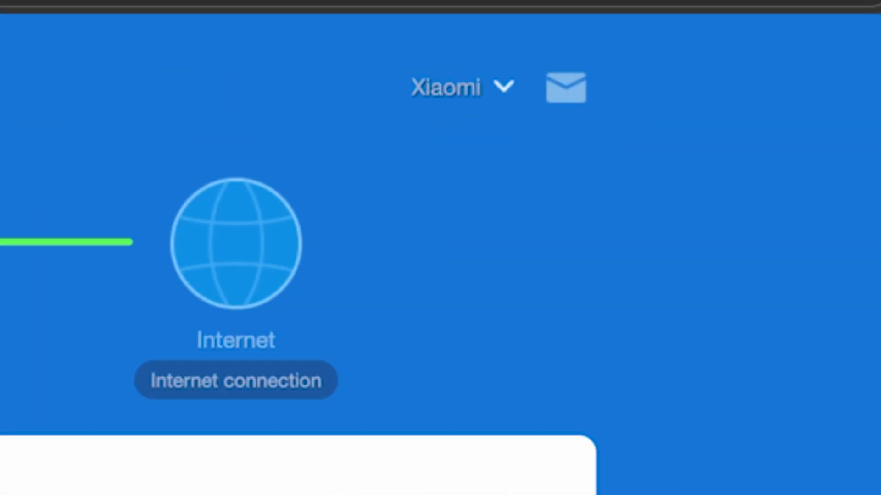
left_click(506, 91)
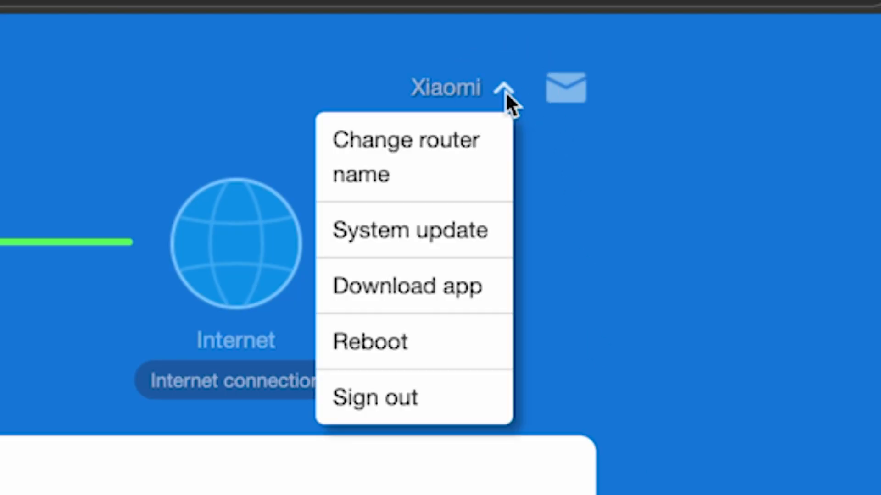
left_click(407, 349)
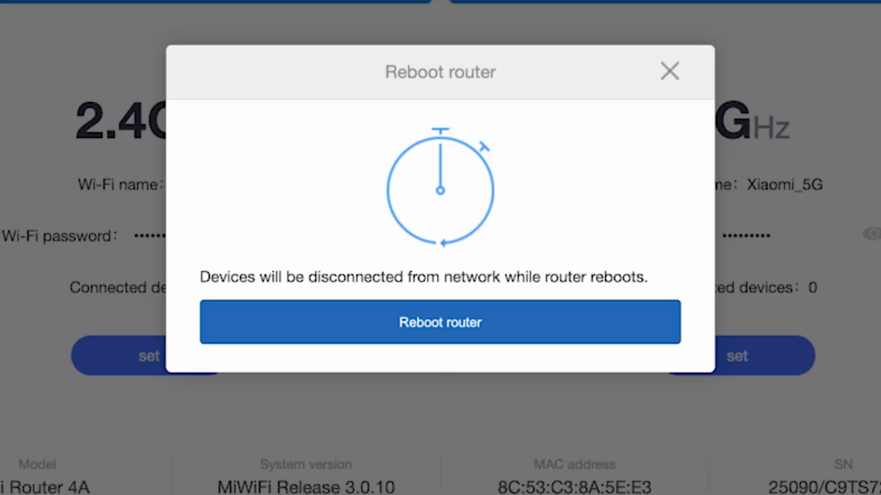
left_click(464, 336)
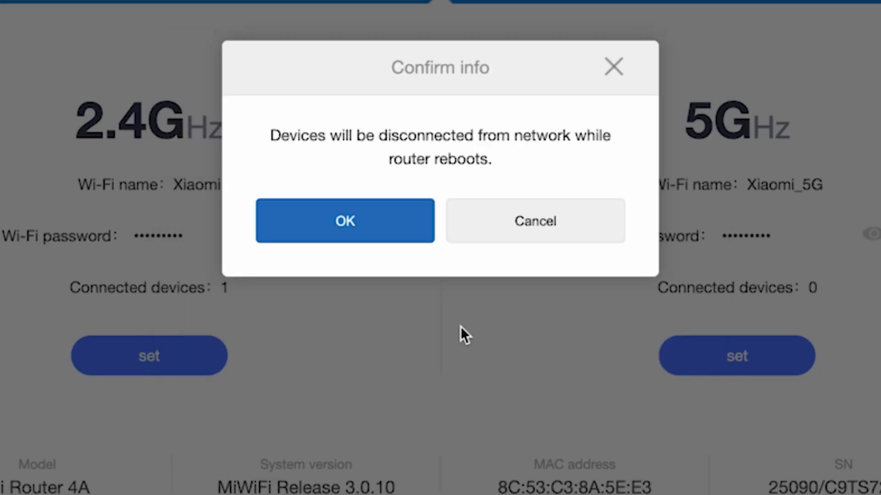
left_click(369, 218)
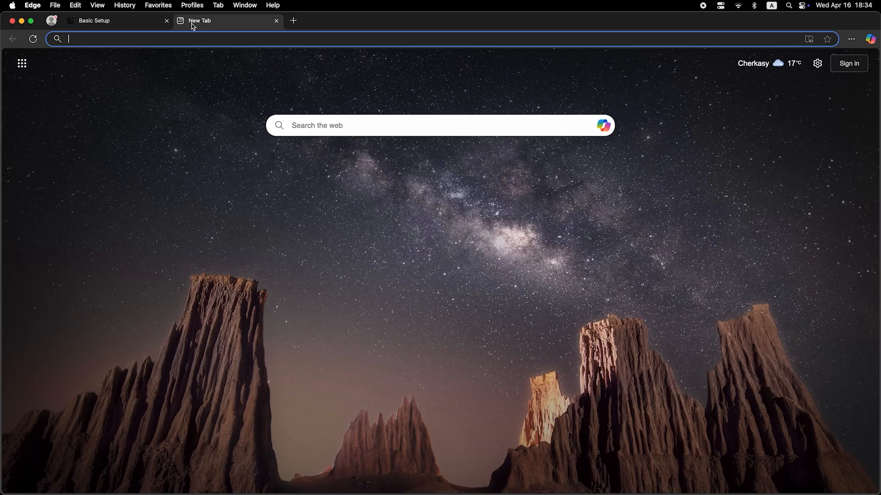
Log back into the MiWiFi Status dashboard with the administrator password after the reboot.
left_click(201, 39)
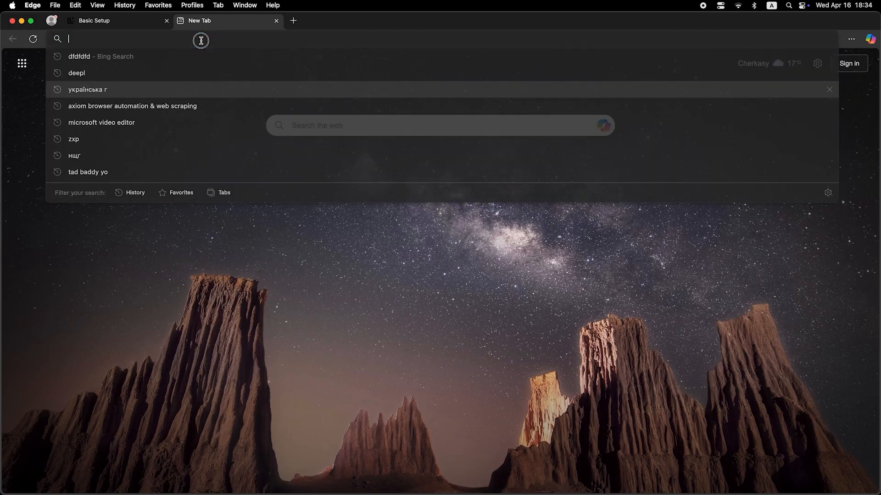
type("dfdfdf")
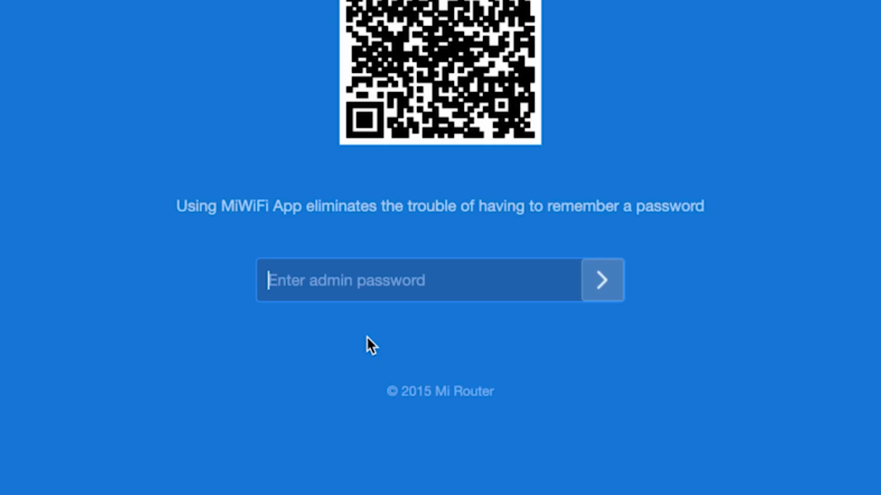
type("a")
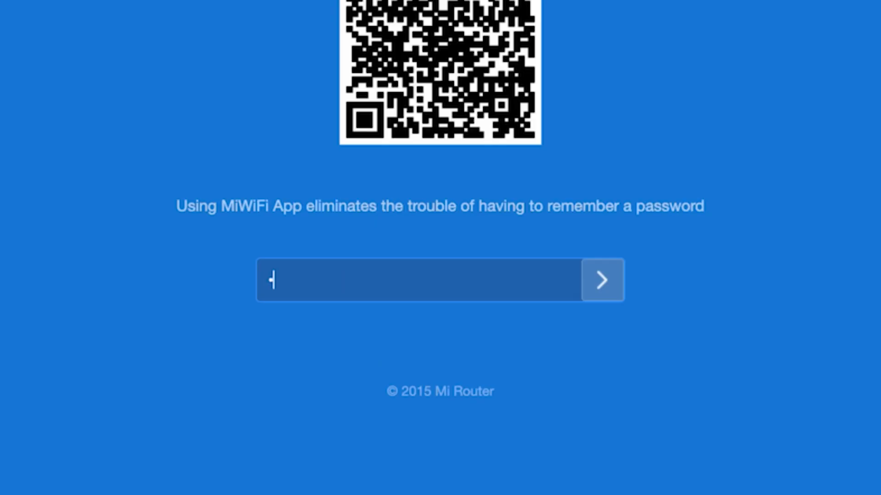
type("••••••••")
left_click(600, 270)
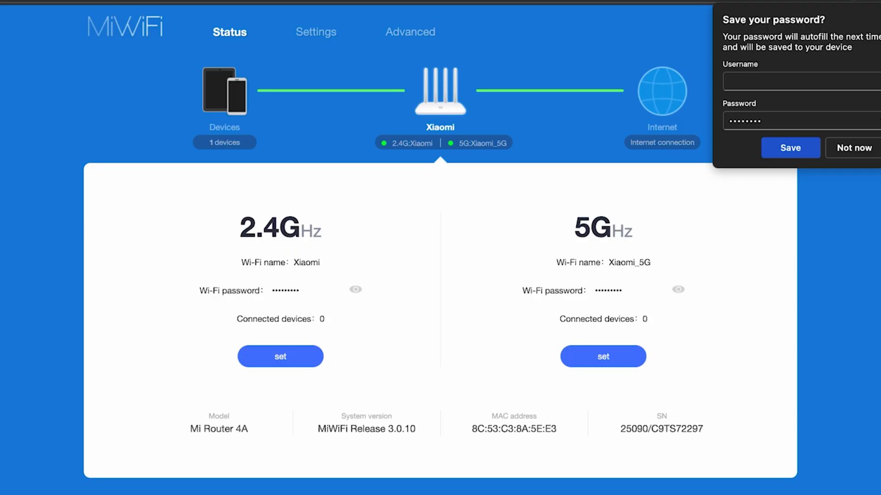
left_click(854, 148)
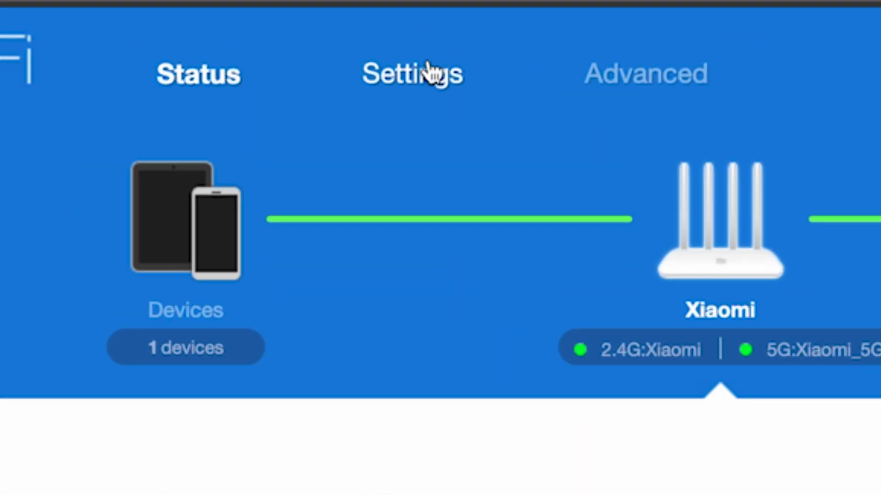
left_click(428, 72)
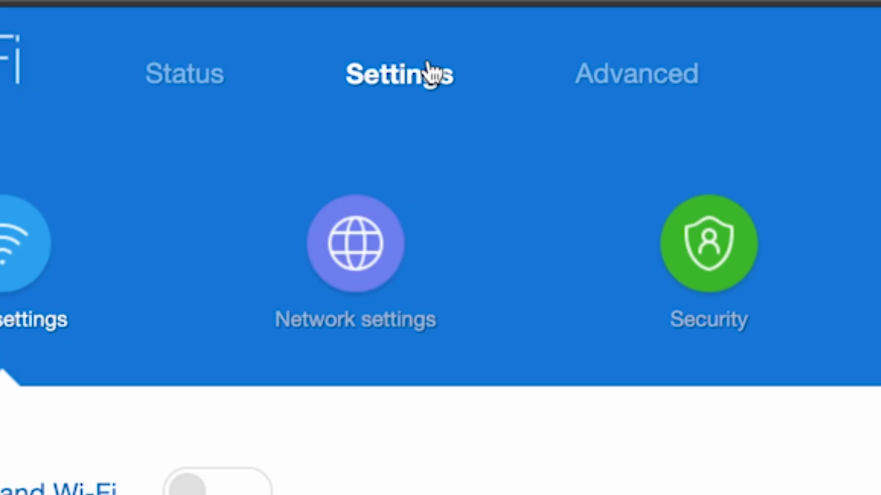
left_click(349, 254)
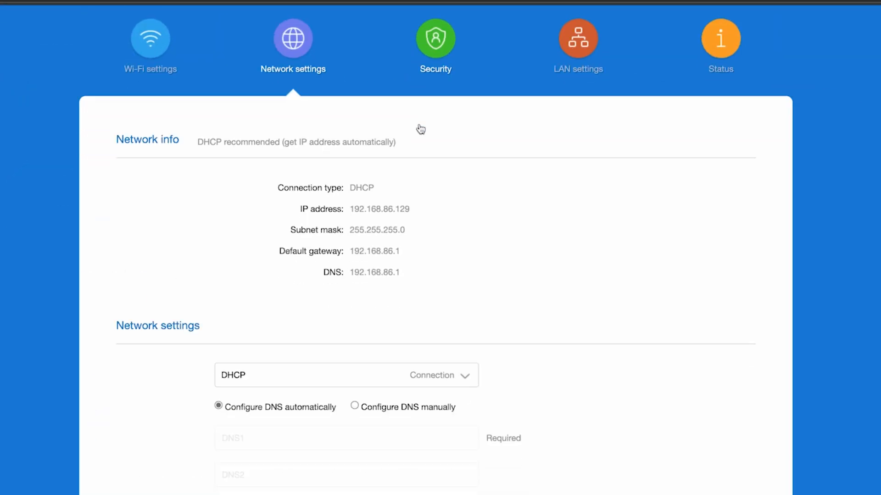
scroll(419, 130, "down", 7)
scroll(419, 130, "down", 3)
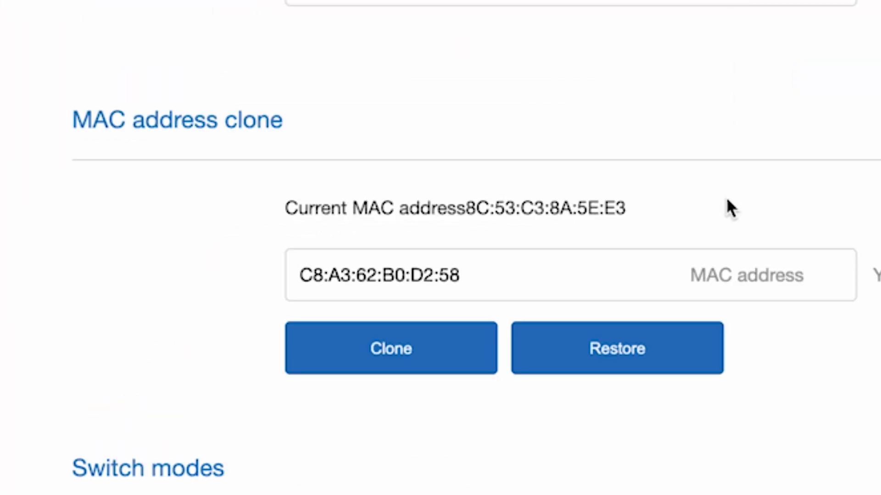
left_click(393, 352)
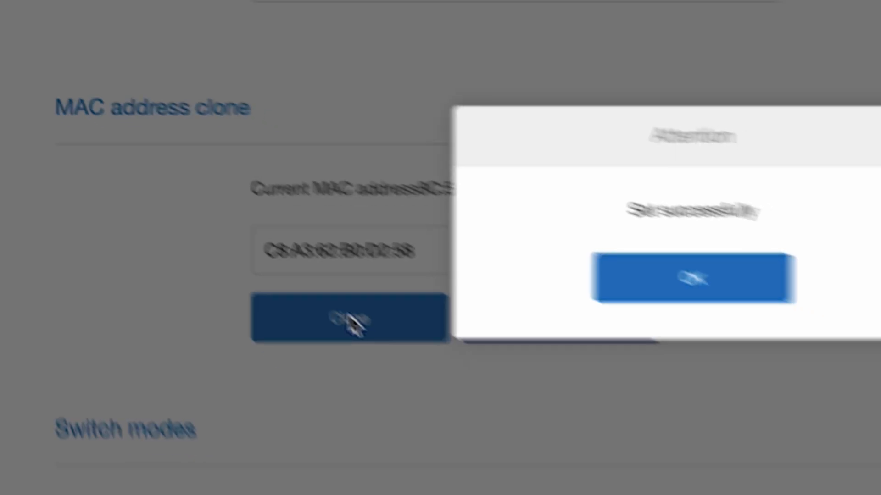
left_click(710, 280)
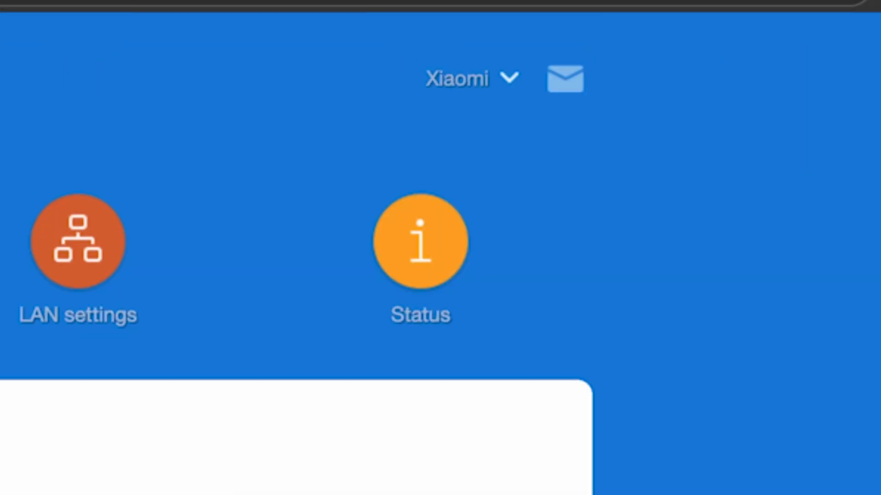
Confirm a second router reboot despite disconnecting devices, then enter 'dfdfdfdf' in a new Edge tab.
left_click(508, 83)
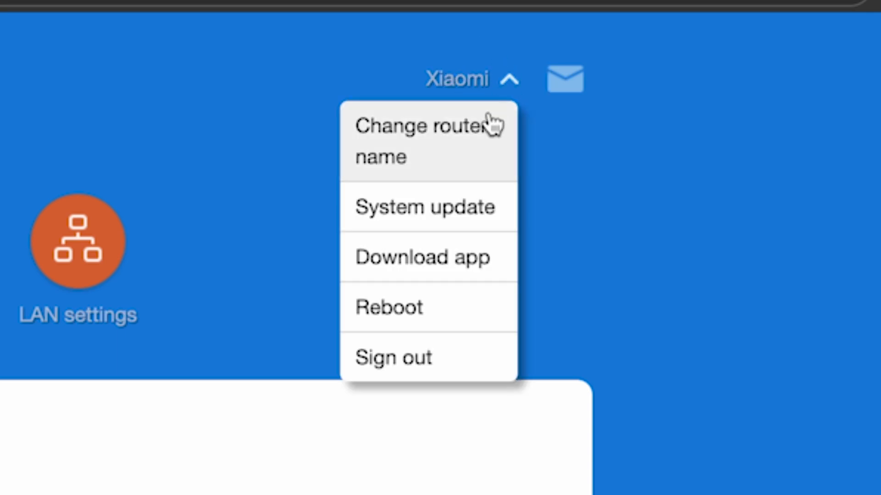
left_click(389, 298)
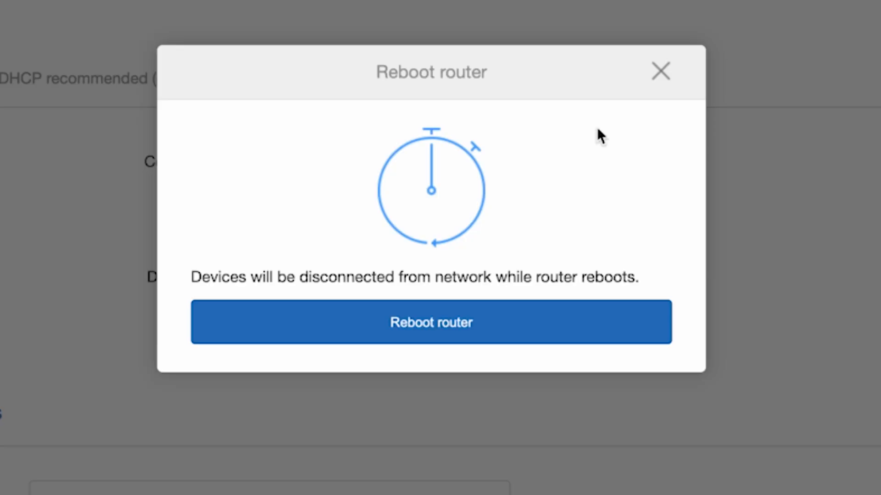
left_click(430, 323)
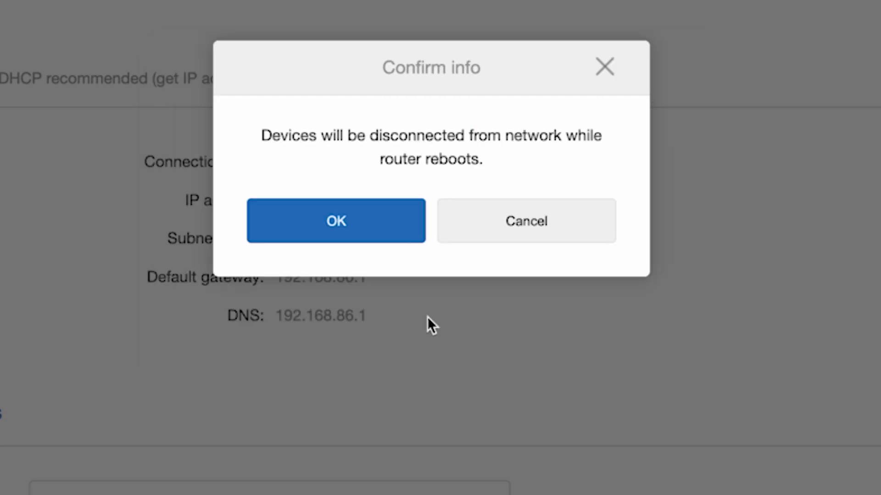
left_click(396, 225)
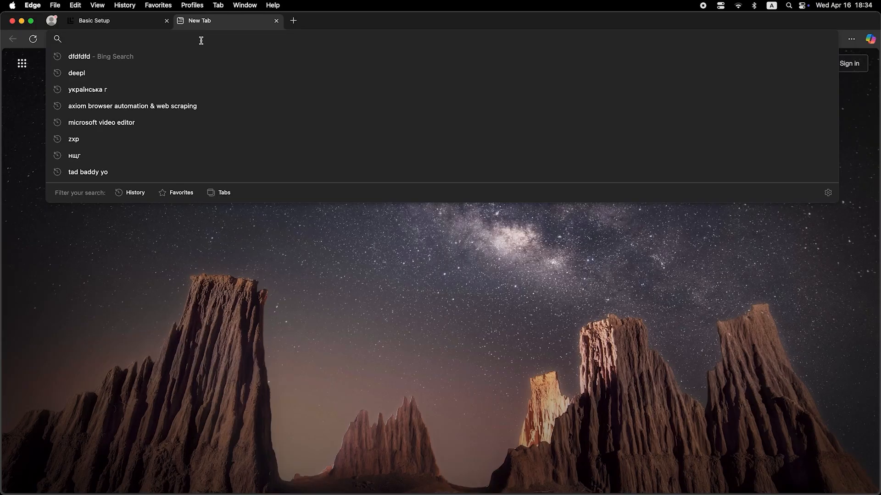
type("dfdfdfdf")
key("Return")
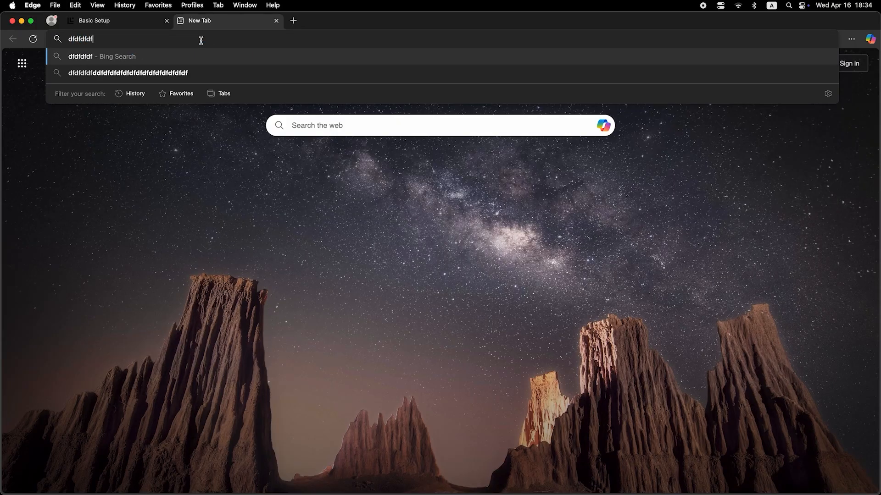